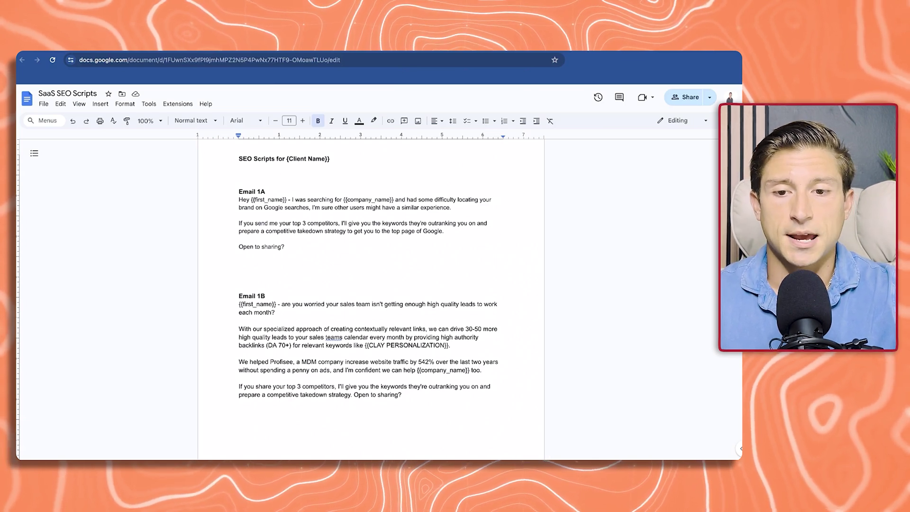
Scroll up in the SaaS SEO Scripts document so Email 1A and Email 1B show.
scroll(371, 284, "up", 1)
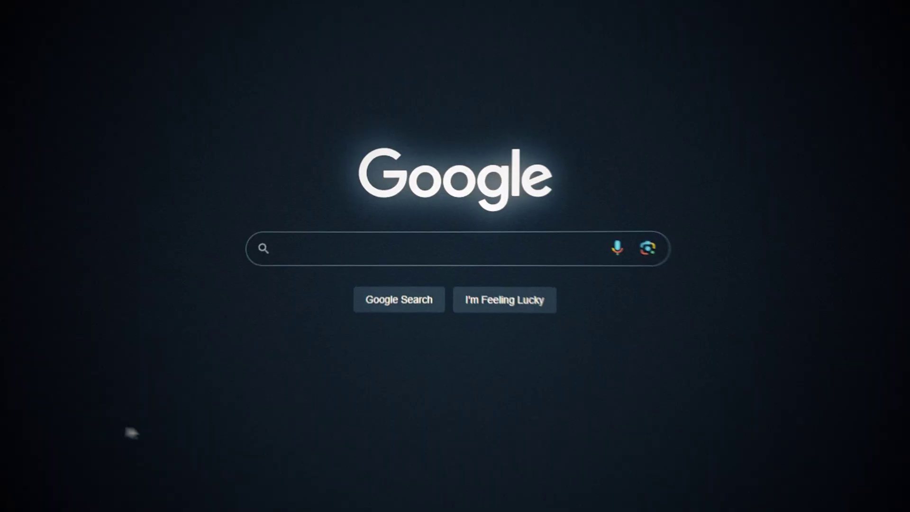
Enter 'VES' into the Google search box.
left_click(373, 252)
type("VES")
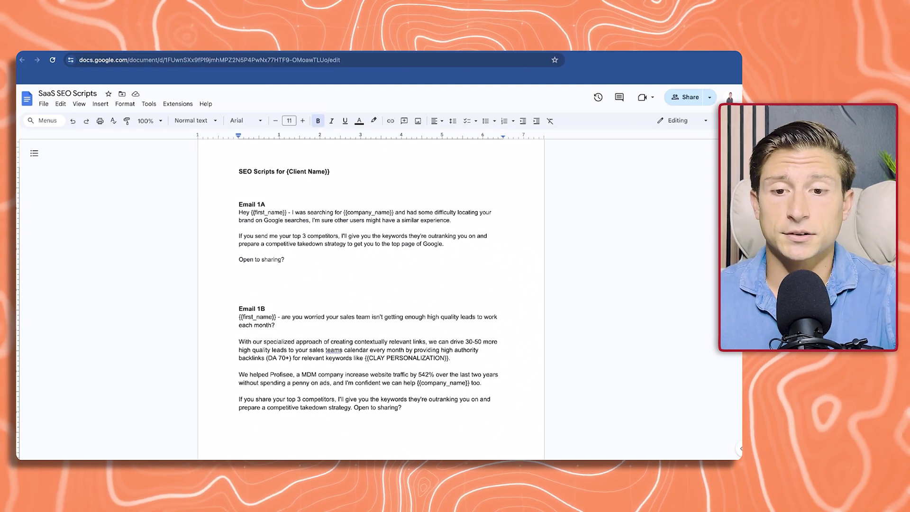
Scroll down to Email 1B and select its {{CLAY PERSONALIZATION}} placeholder.
scroll(368, 286, "down", 1)
scroll(369, 278, "down", 4)
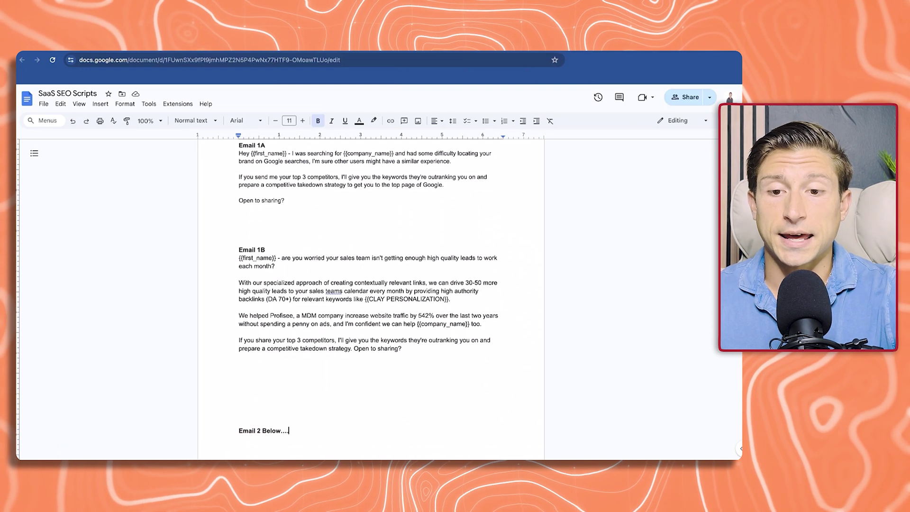
scroll(368, 286, "down", 1)
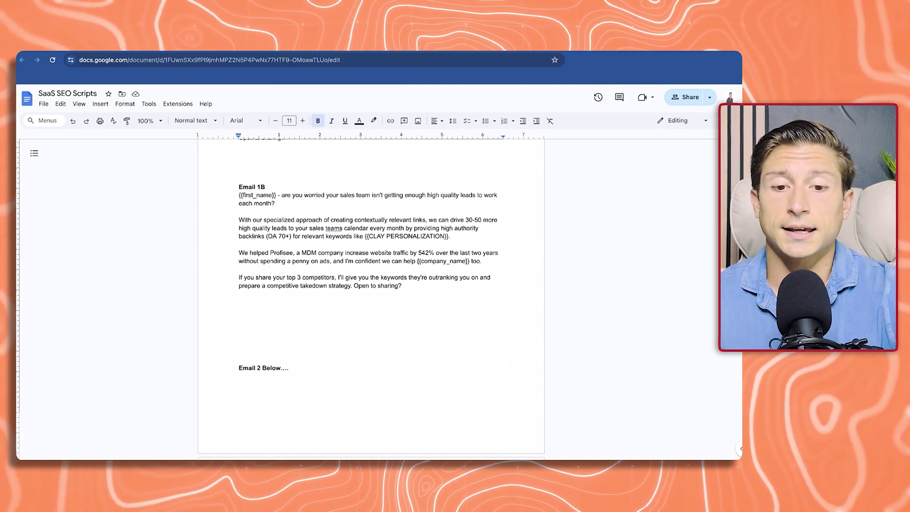
key("ctrl+shift+Left")
key("ctrl+shift+Left")
key("ctrl+shift+Left")
key("ctrl+shift+Left")
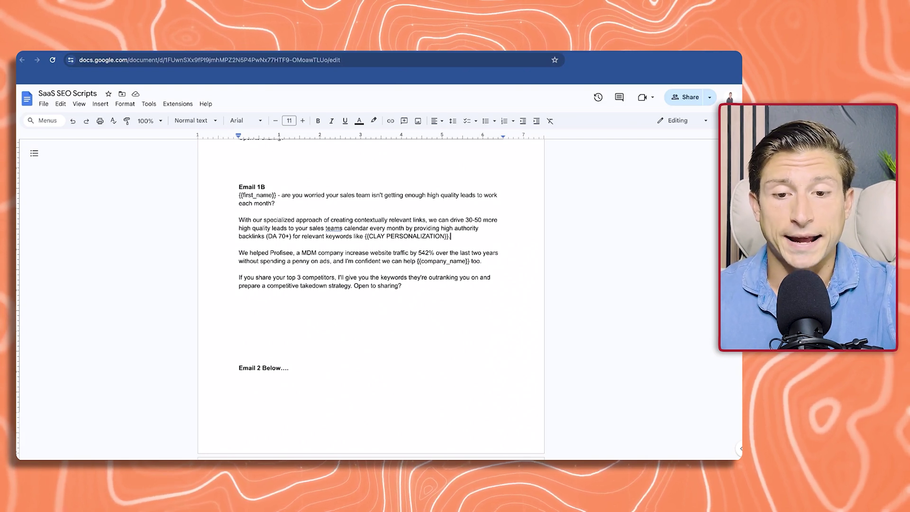
Highlight the no-ad-spend phrase and Profisee example sentence in Email 1B, then deselect.
left_click_drag(273, 261, 330, 261)
left_click_drag(240, 244, 330, 261)
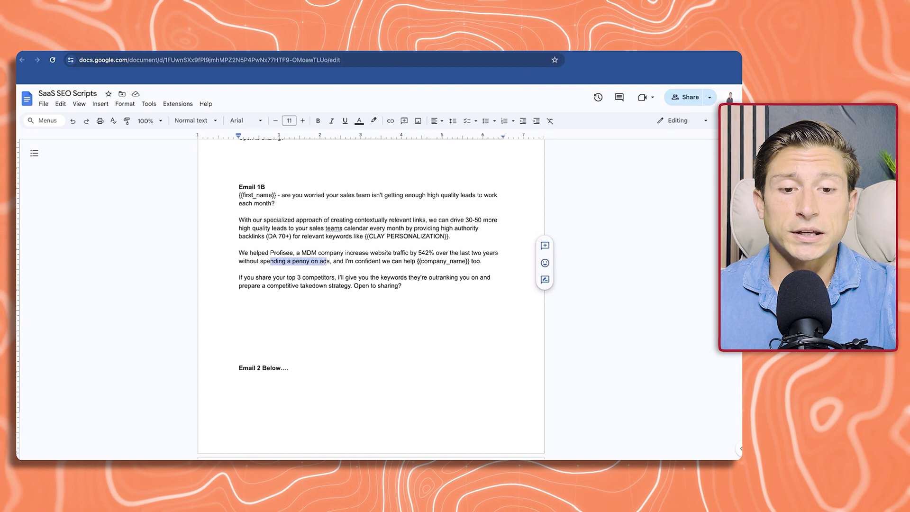
left_click(273, 277)
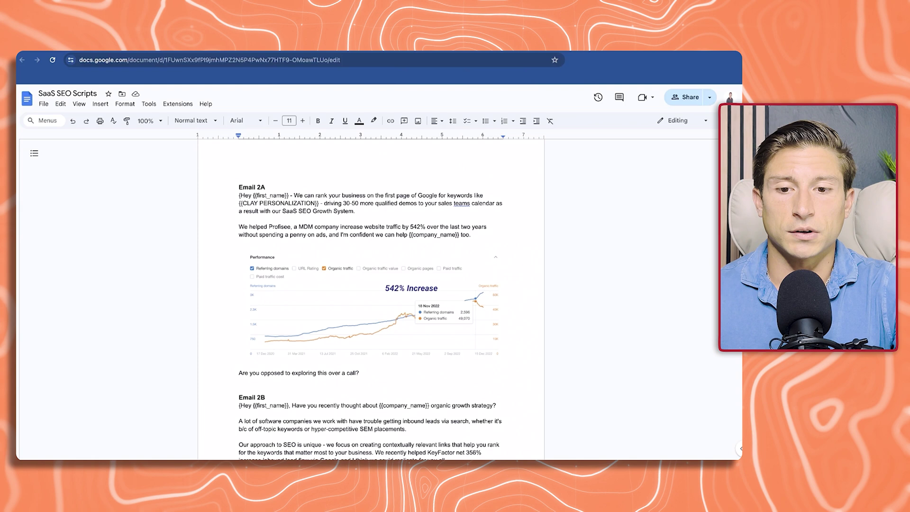
scroll(371, 298, "down", 2)
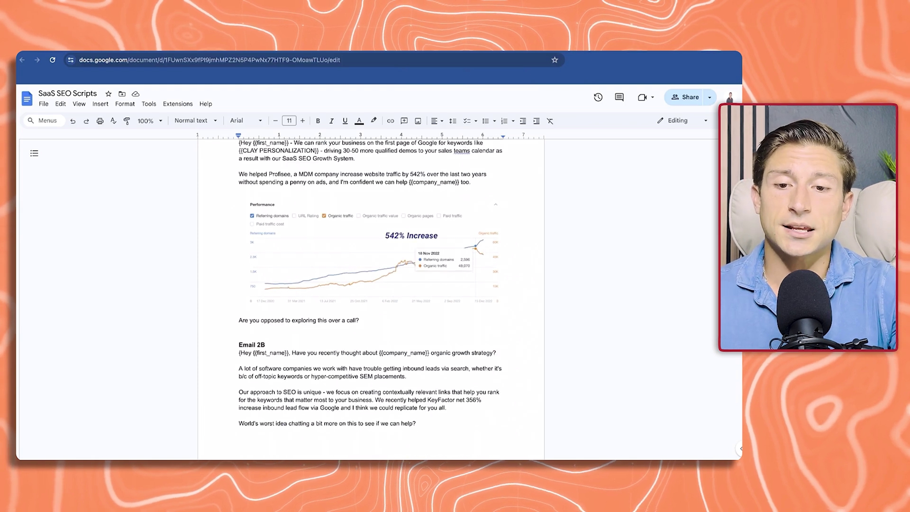
scroll(371, 290, "up", 1)
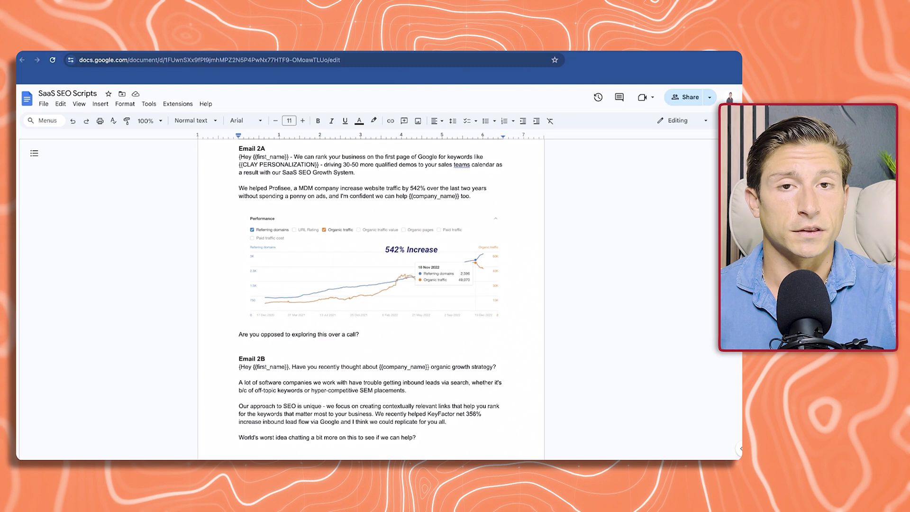
Scroll down past the Email 3 scripts toward Email 4 - Hail Mary.
scroll(371, 298, "down", 3)
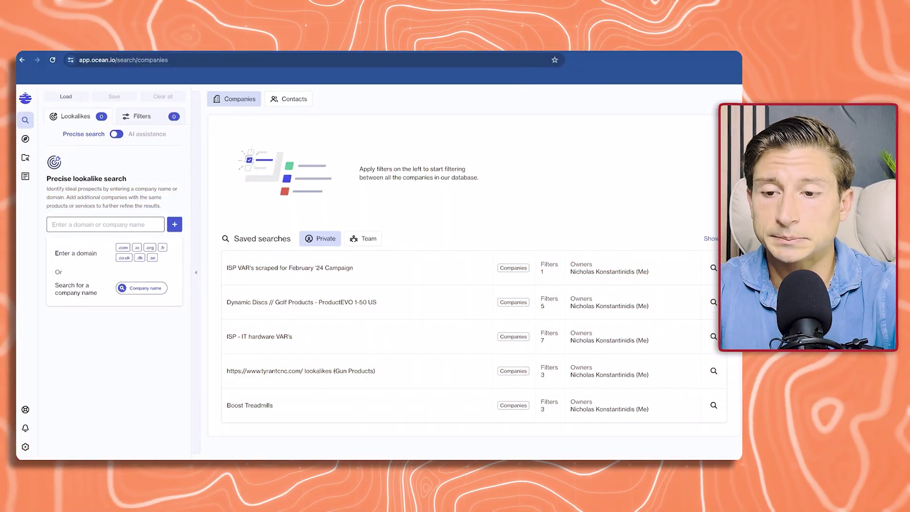
Choose Profisee as the company for the Ocean.io lookalike search.
type("profisee")
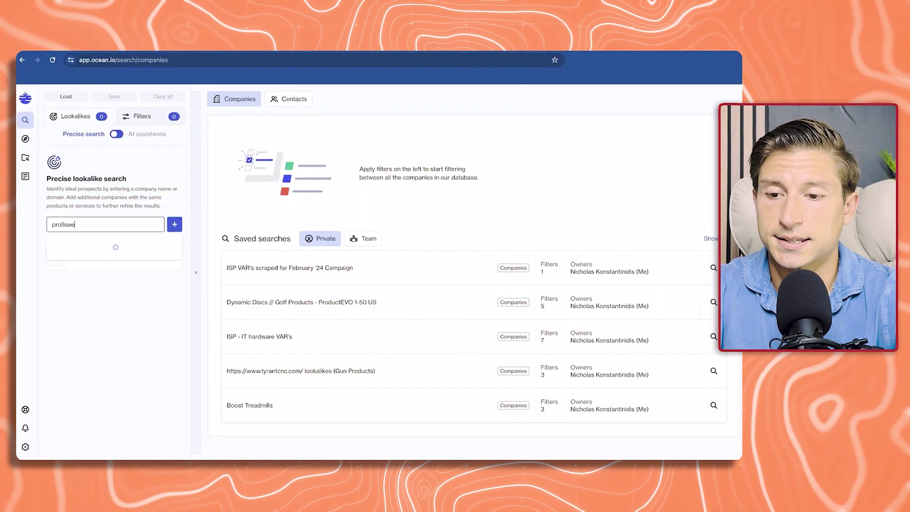
key("Return")
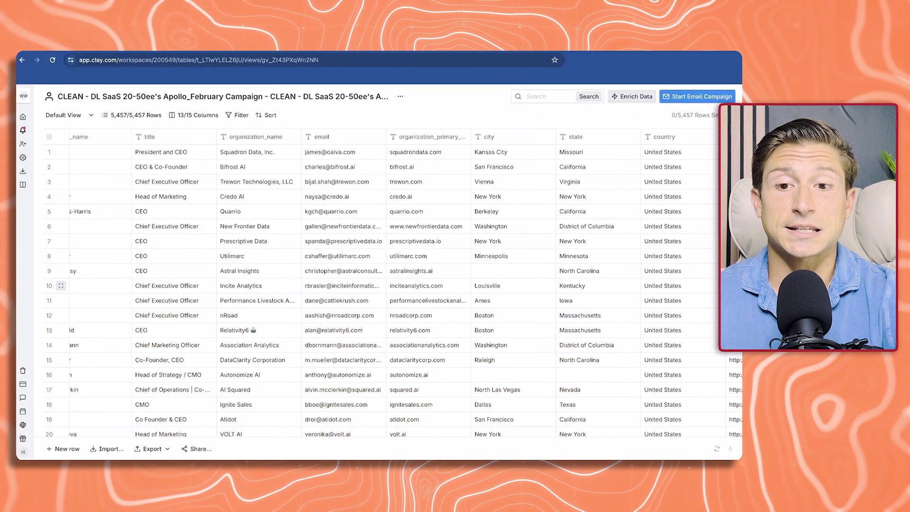
Scroll the Clay campaign table right past the SEO Keywords columns.
scroll(331, 182, "left", 4)
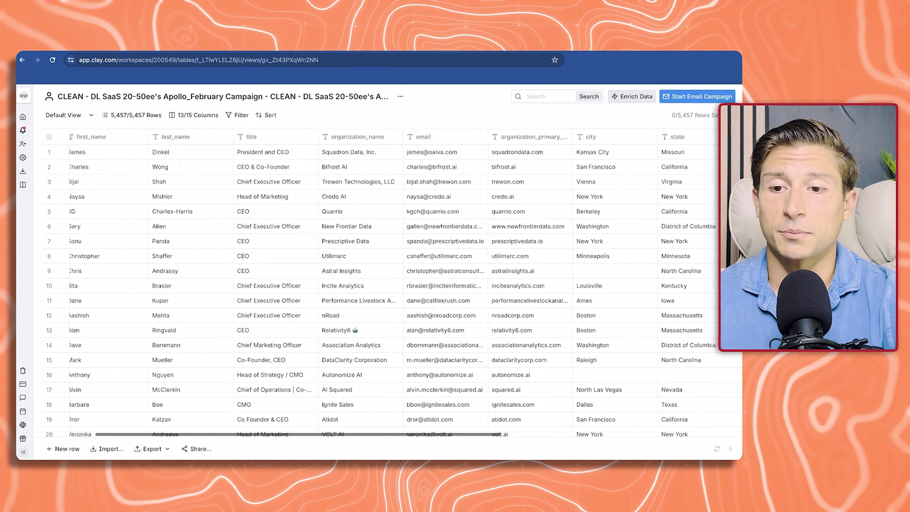
scroll(332, 181, "right", 5)
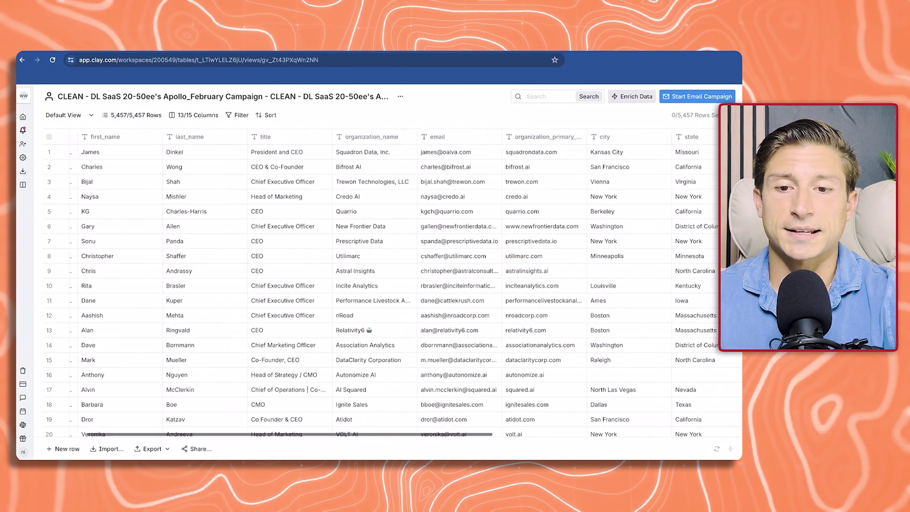
scroll(332, 181, "right", 5)
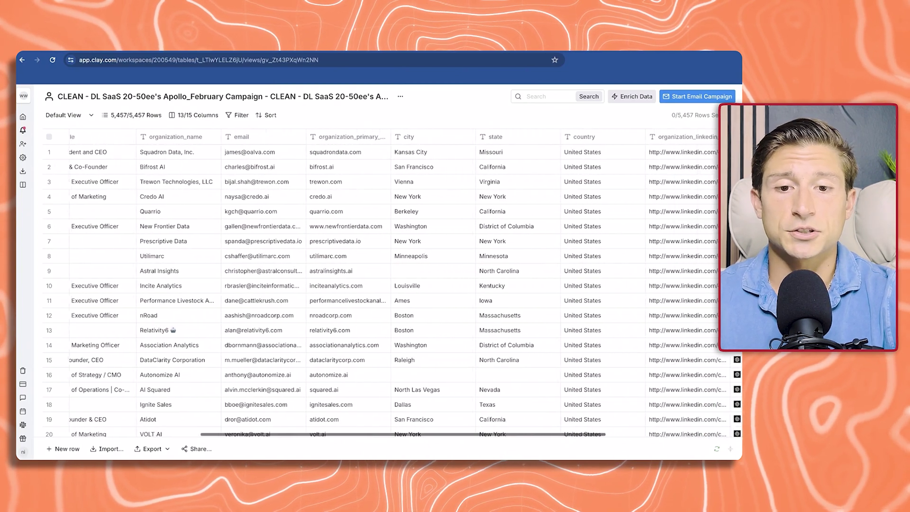
scroll(331, 226, "right", 3)
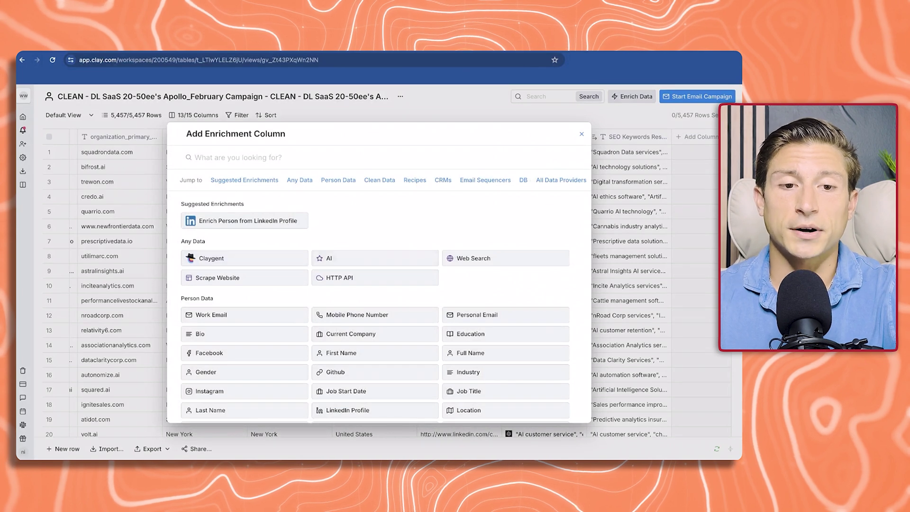
Close the Add Enrichment Column dialog with Esc.
key("Escape")
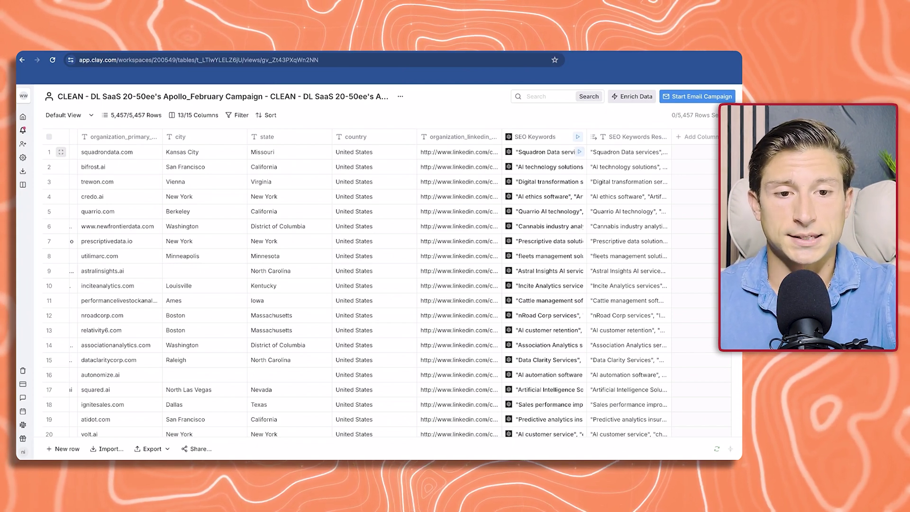
Open the row 1 and row 2 SEO Keywords cells to read their full AI responses.
left_click(545, 151)
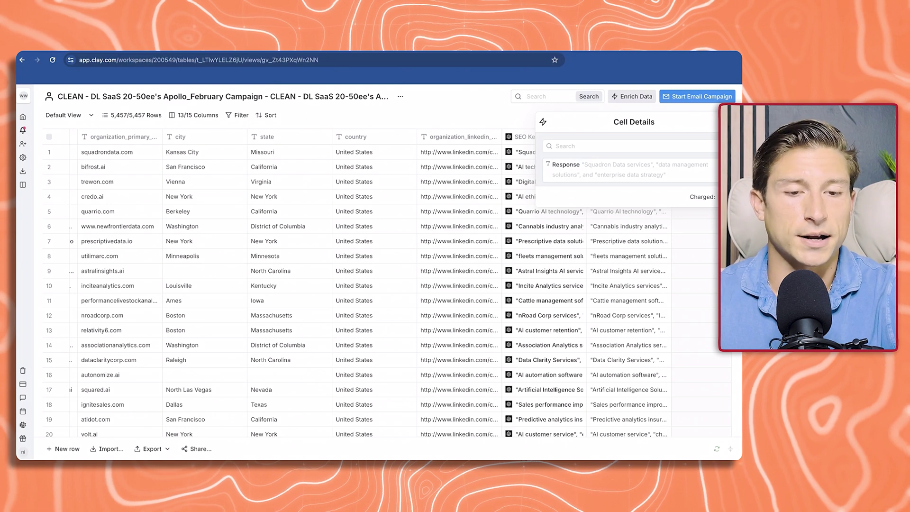
left_click(525, 167)
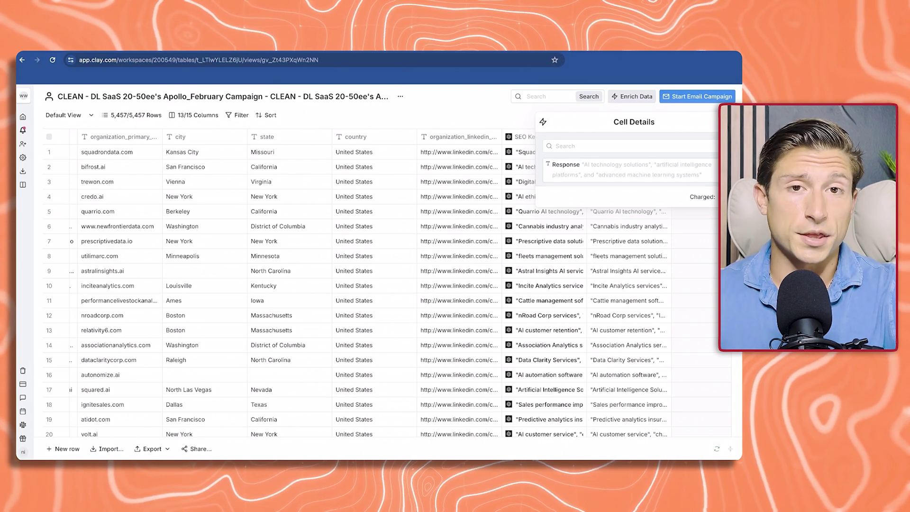
scroll(61, 330, "down", 1)
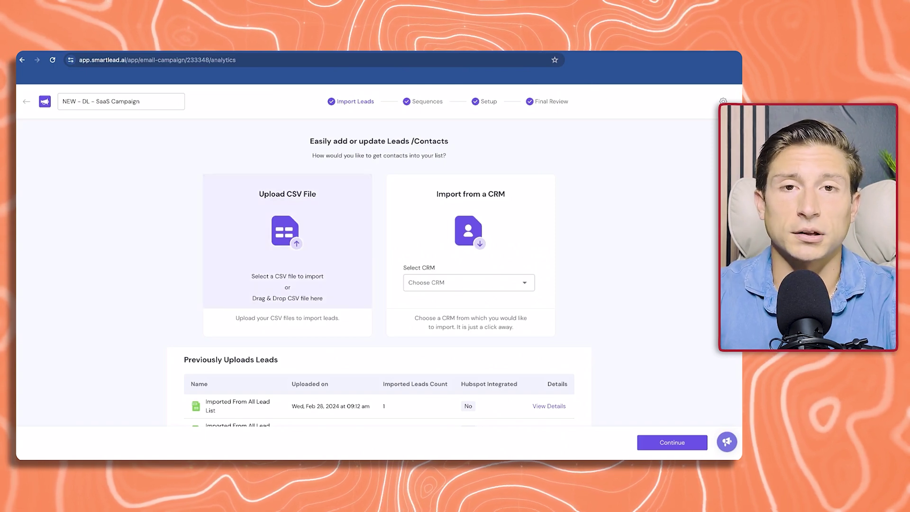
Review the SaaS Campaign's follow-up email steps in Sequences, then advance to Final Review.
left_click(425, 101)
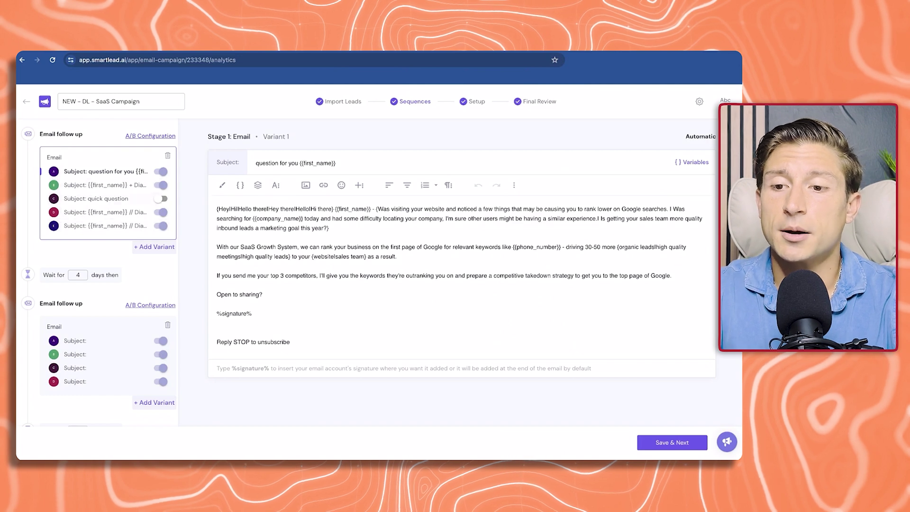
scroll(100, 270, "down", 5)
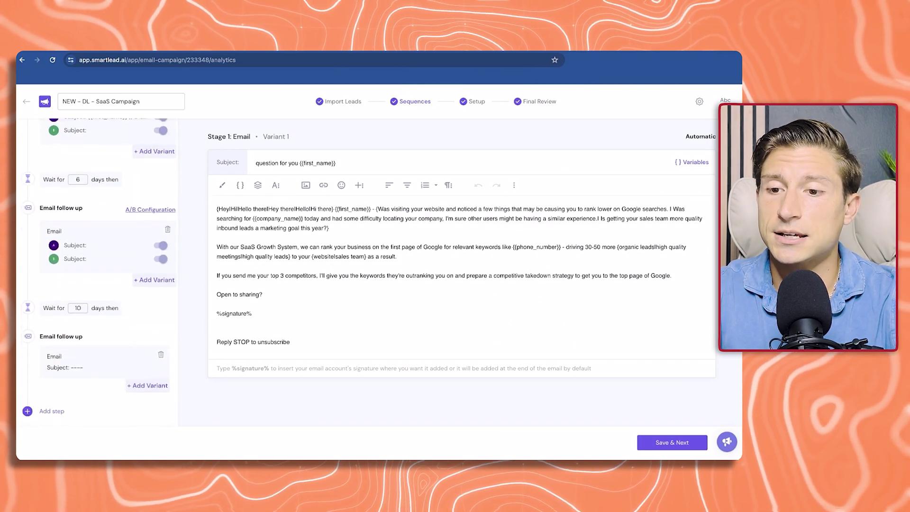
scroll(99, 270, "up", 5)
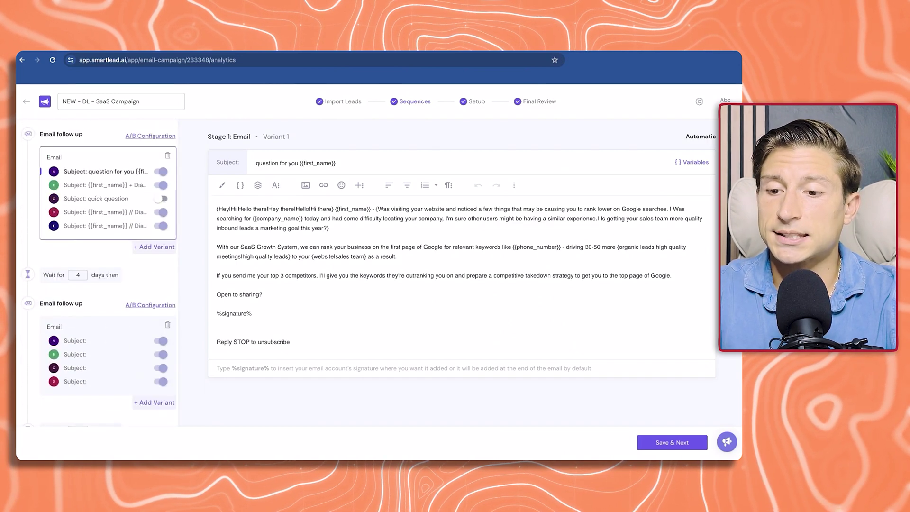
scroll(100, 271, "down", 1)
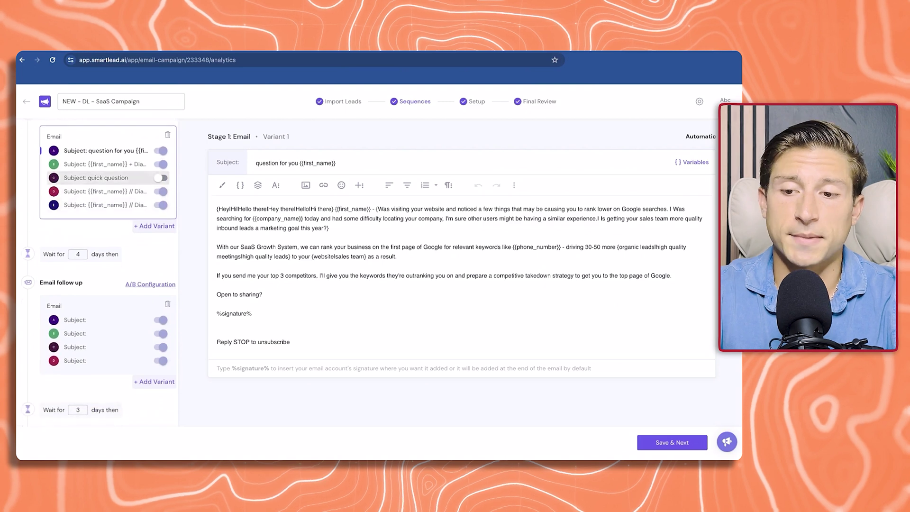
scroll(99, 270, "down", 2)
scroll(99, 270, "down", 1)
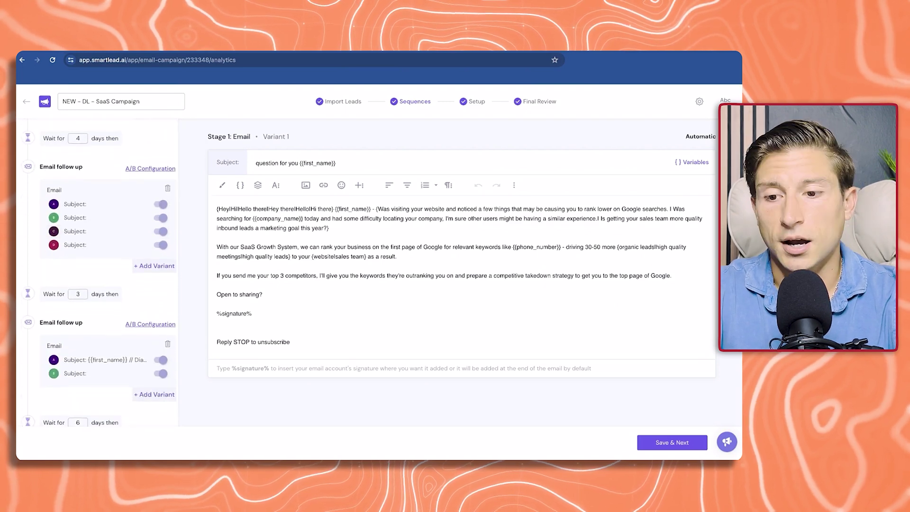
scroll(99, 270, "down", 3)
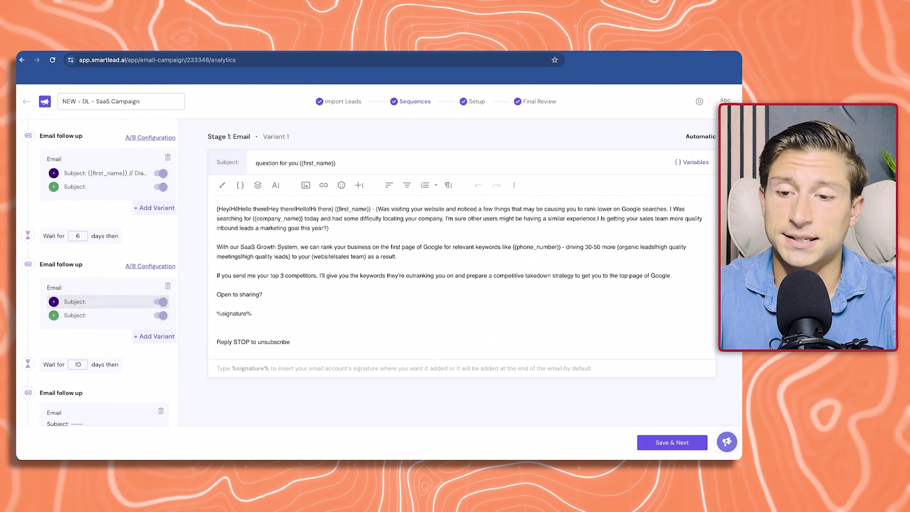
left_click(535, 102)
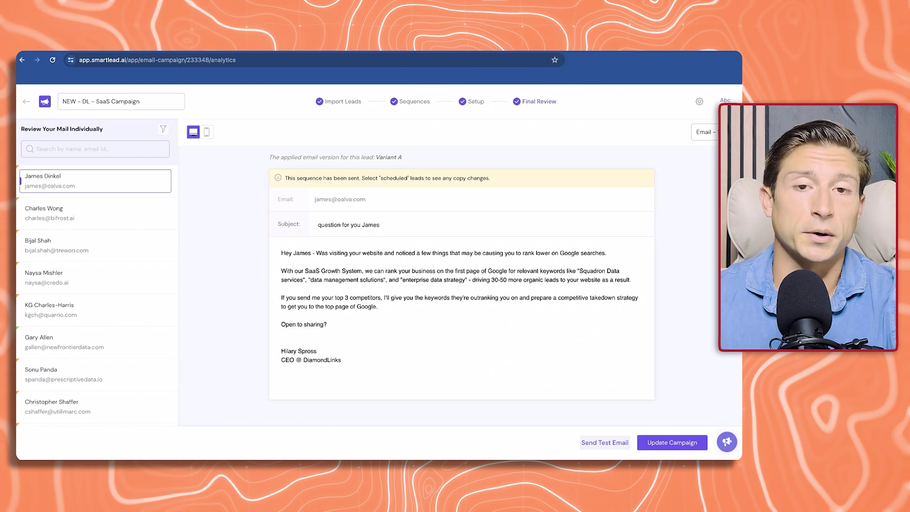
Choose the sequence email to preview for the first lead, showing Variant A with its SEO keywords.
left_click(704, 132)
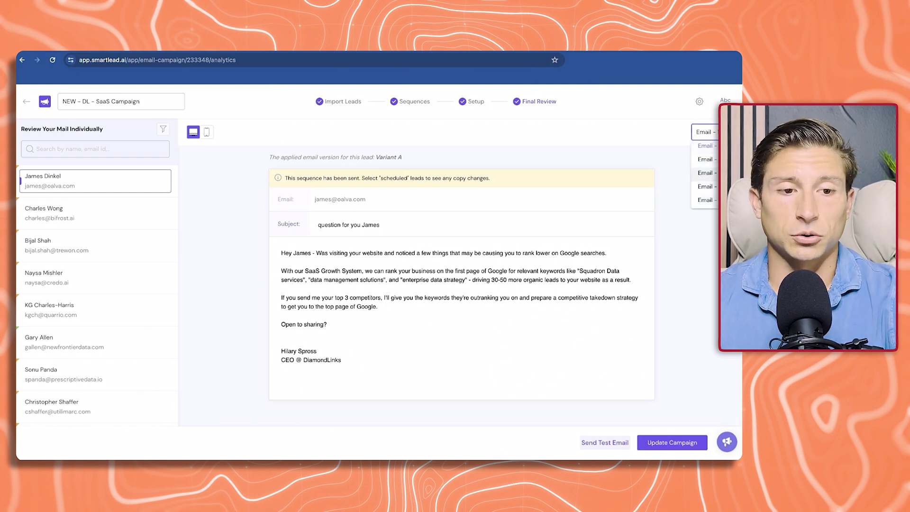